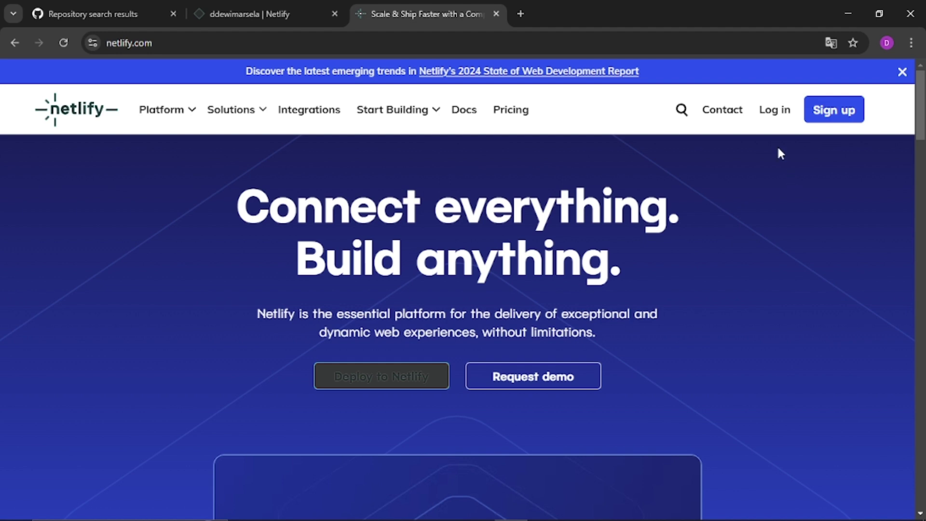
- Log in to Netlify to reach the team's sites overview
{"action": "left_click", "coordinate": [772, 115]}
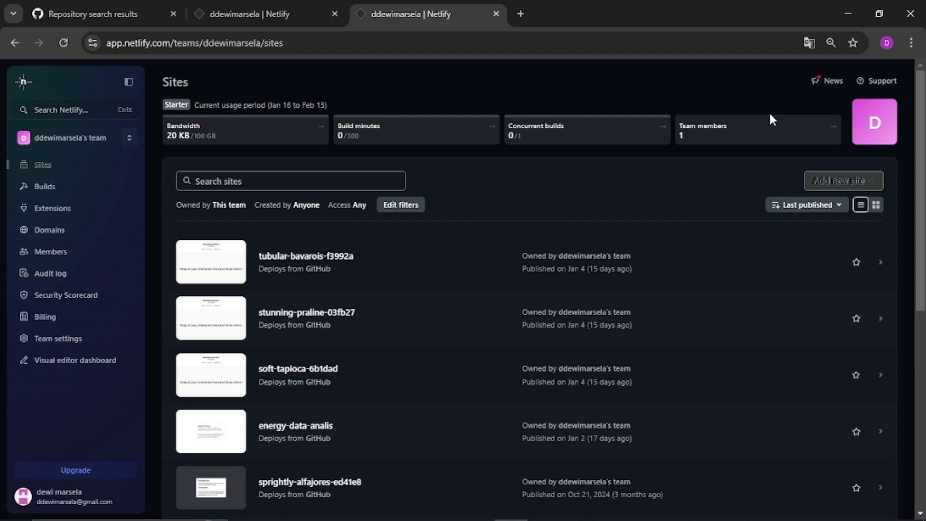
{"action": "mouse_move", "coordinate": [448, 519]}
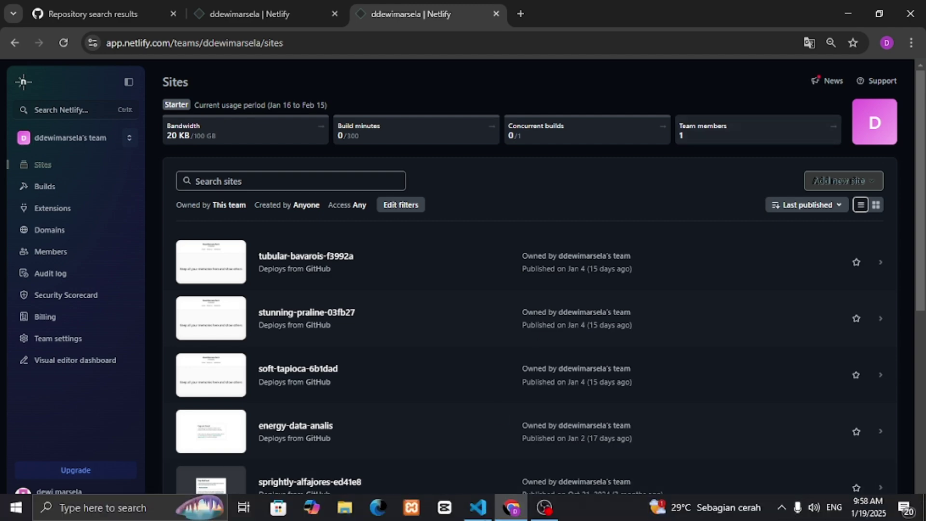
{"action": "left_click", "coordinate": [488, 513]}
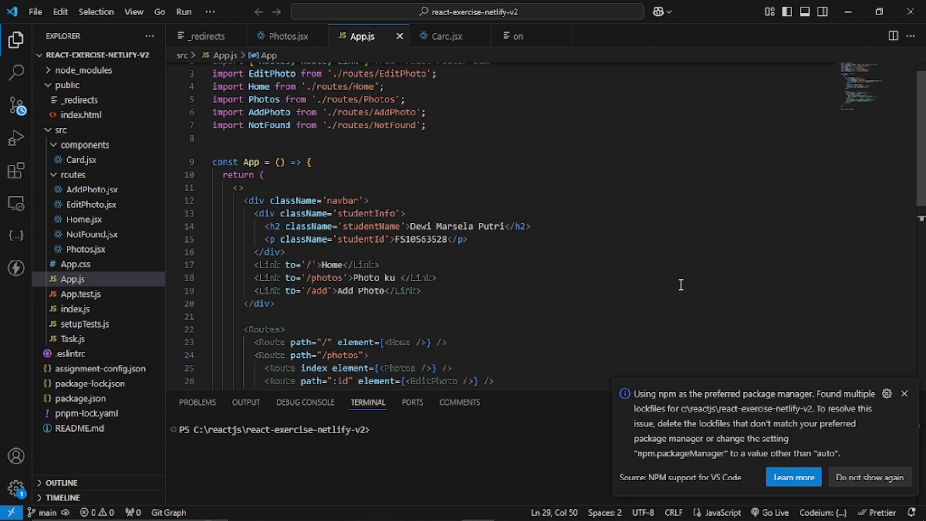
{"action": "left_click", "coordinate": [848, 11]}
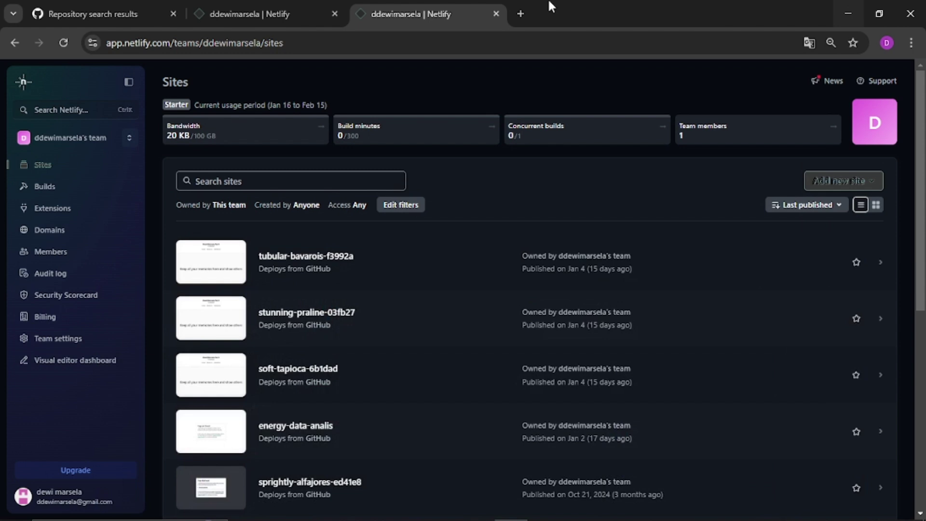
{"action": "left_click", "coordinate": [134, 7]}
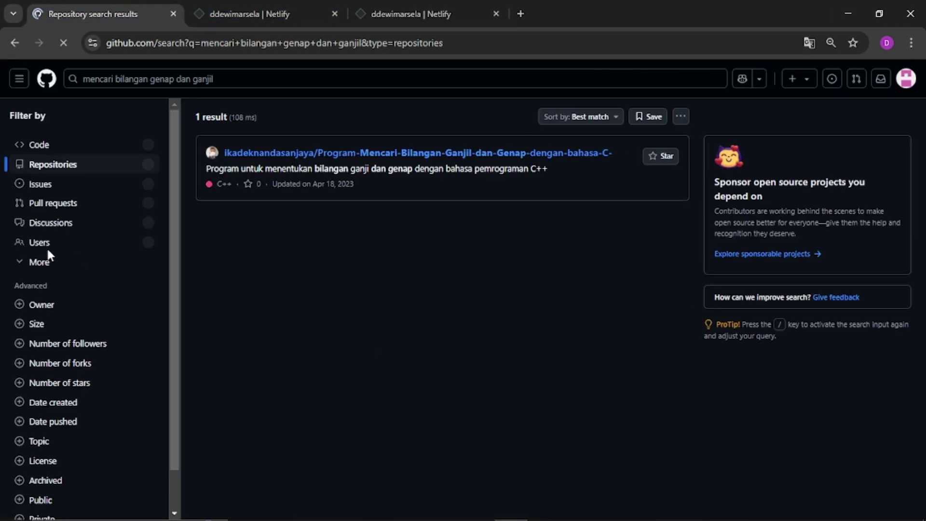
{"action": "left_click", "coordinate": [286, 7]}
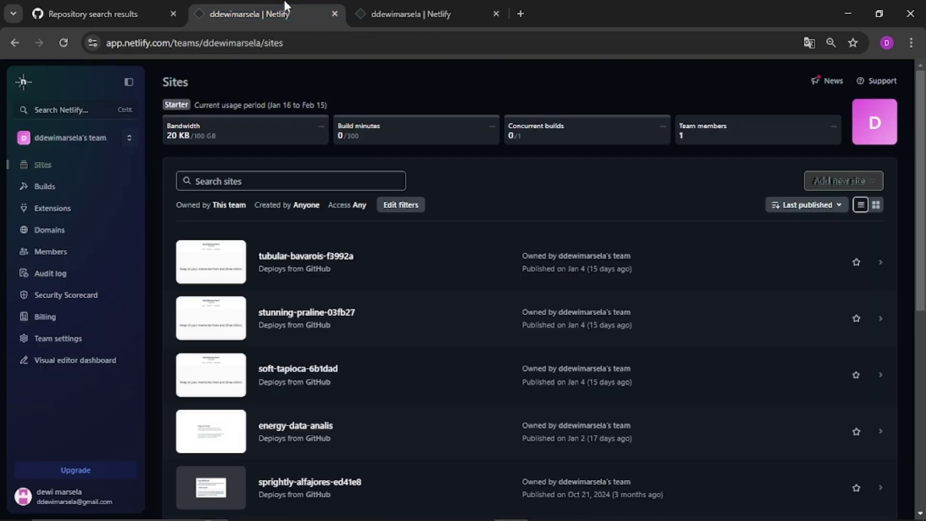
{"action": "left_click", "coordinate": [403, 19]}
- Start adding a new site by importing an existing project, with GitHub as the Git provider
{"action": "left_click", "coordinate": [870, 183]}
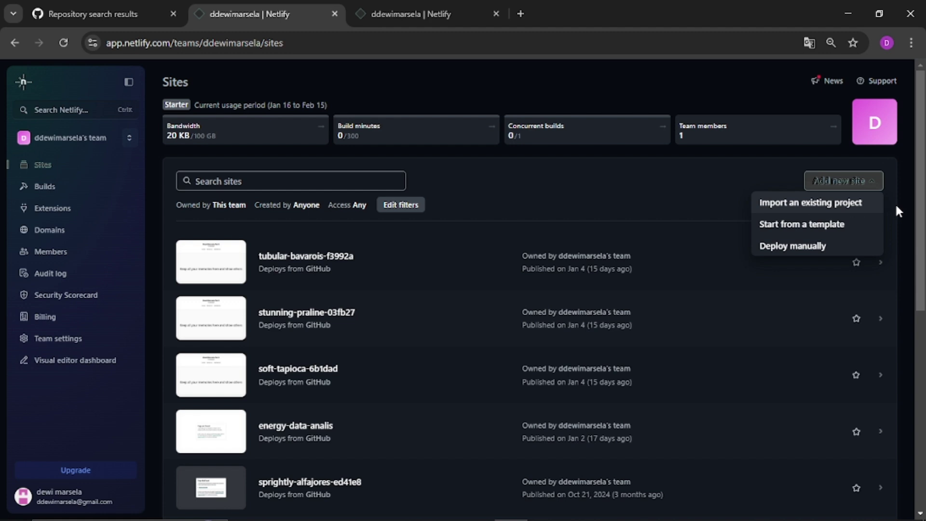
{"action": "left_click", "coordinate": [797, 207]}
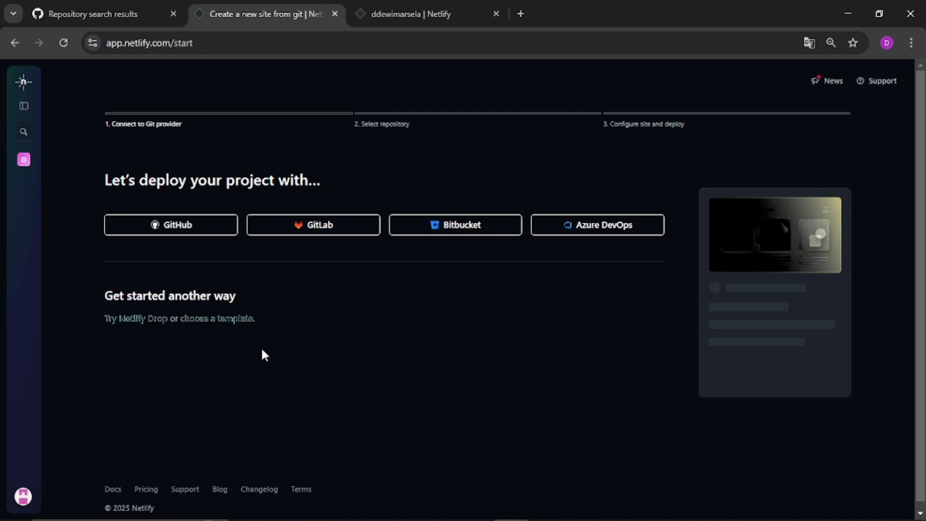
{"action": "left_click", "coordinate": [179, 227]}
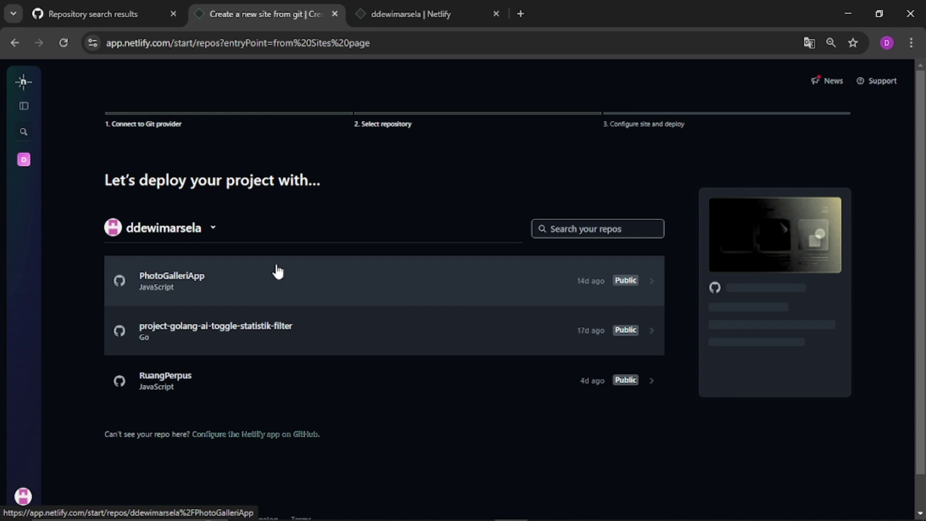
- Filter the repository list by "photo"
{"action": "left_click", "coordinate": [568, 228]}
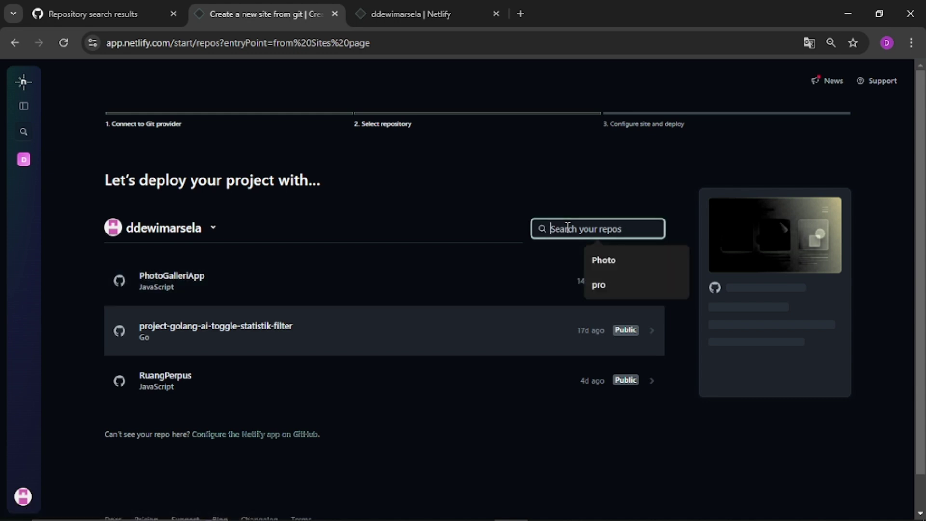
{"action": "type", "text": "pho"}
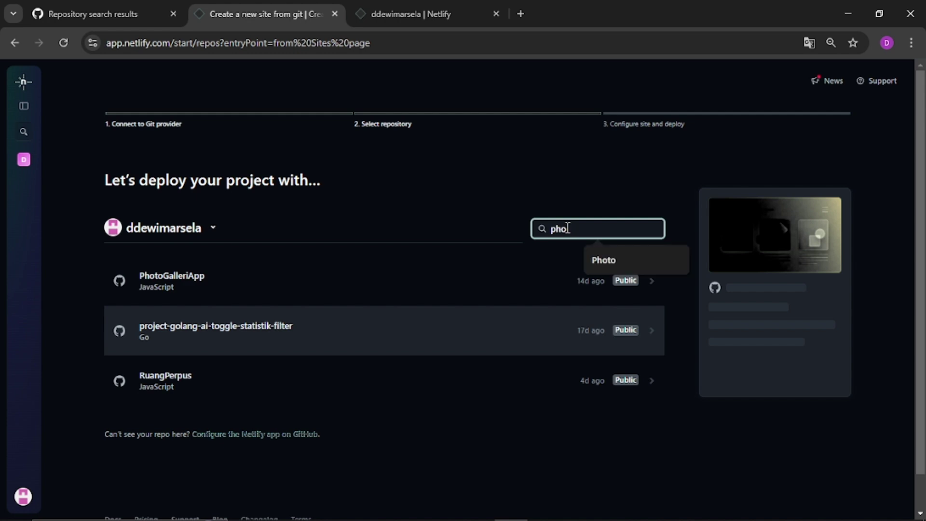
{"action": "type", "text": "to"}
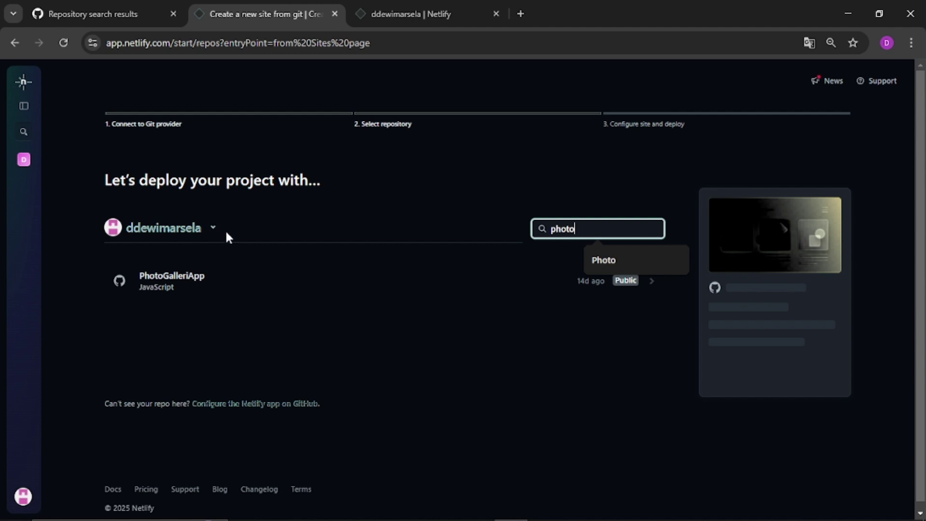
- Open the Netlify app's configuration for the personal GitHub account through adding another organization, confirming access with the saved account password
{"action": "left_click", "coordinate": [214, 230]}
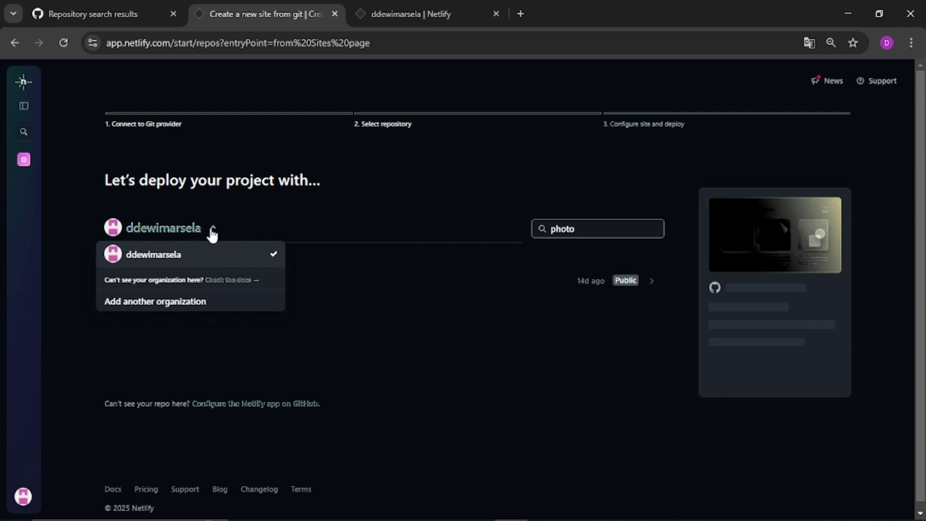
{"action": "left_click", "coordinate": [197, 303]}
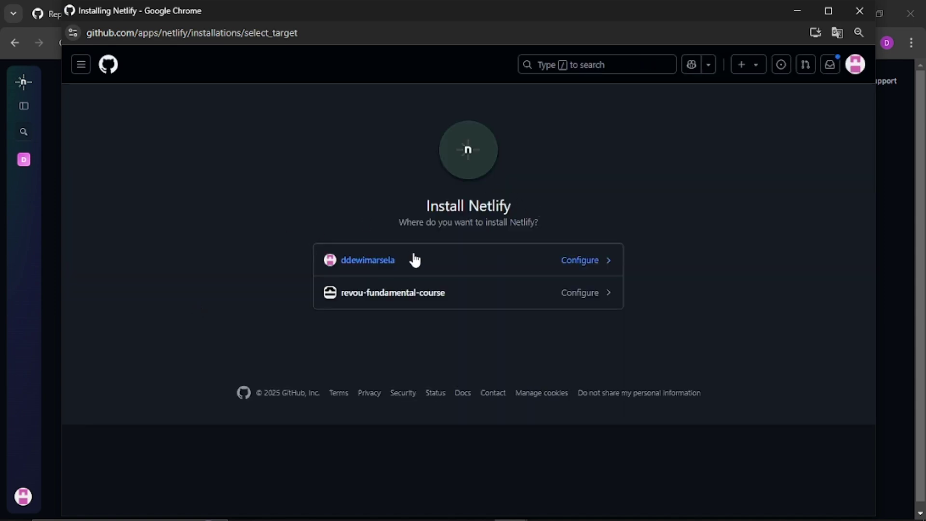
{"action": "left_click", "coordinate": [438, 267]}
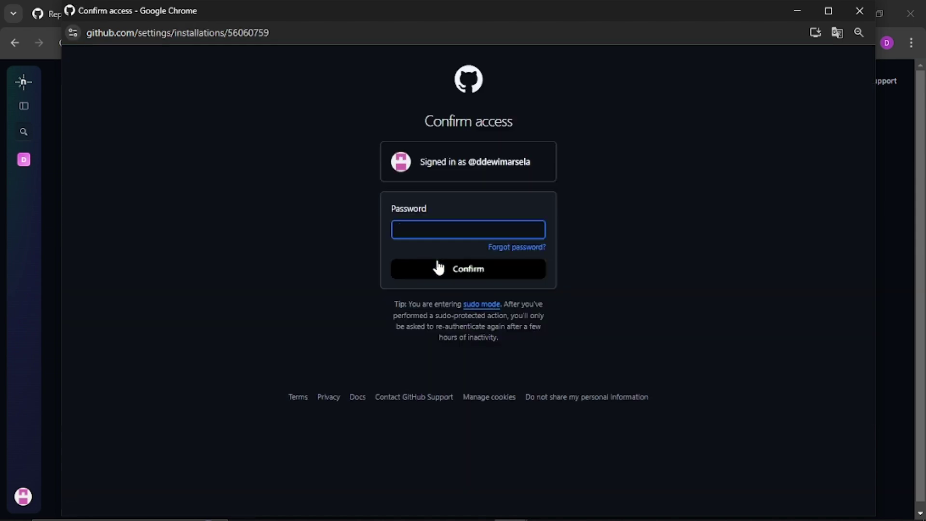
{"action": "left_click", "coordinate": [478, 225]}
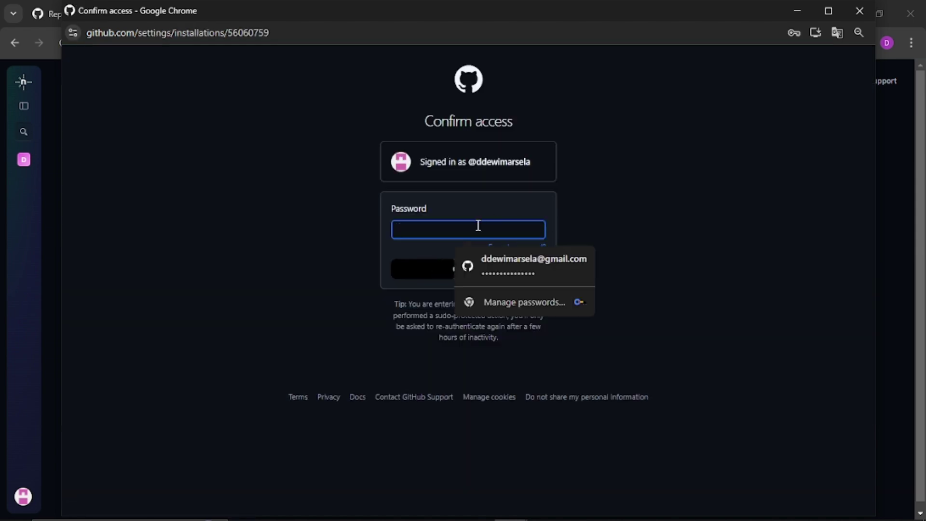
{"action": "left_click", "coordinate": [508, 263]}
{"action": "left_click", "coordinate": [483, 274]}
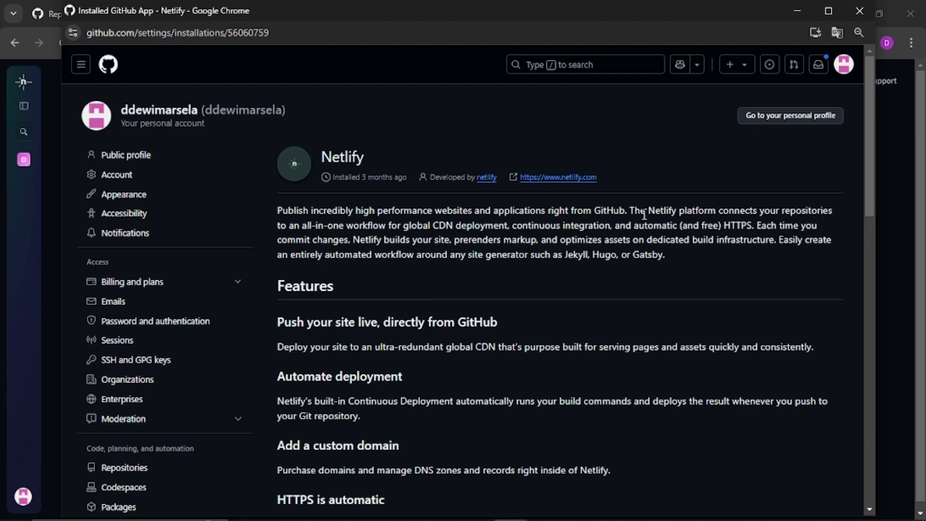
- Examine the Netlify app's repository access settings and the list of selectable repositories, and close the GitHub window without changes
{"action": "scroll", "coordinate": [645, 215], "scroll_direction": "down", "scroll_amount": 1}
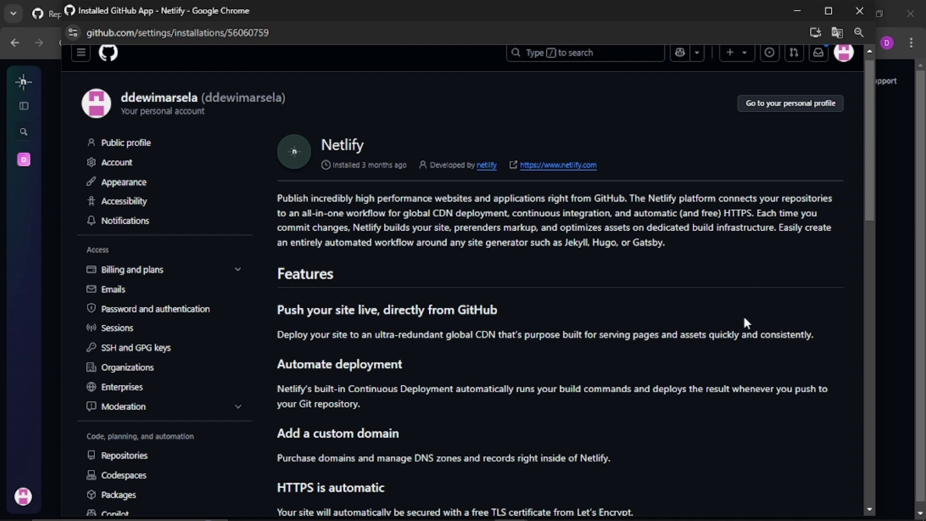
{"action": "scroll", "coordinate": [634, 405], "scroll_direction": "down", "scroll_amount": 10}
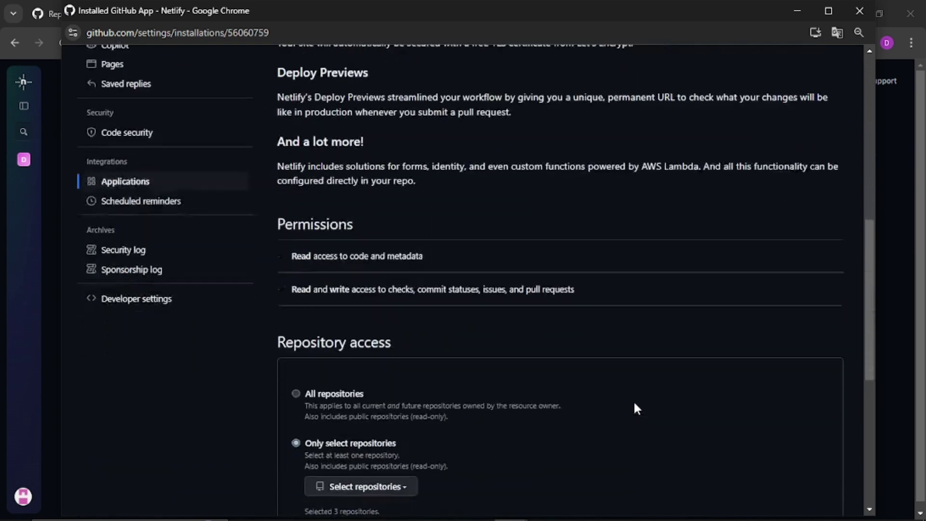
{"action": "scroll", "coordinate": [635, 407], "scroll_direction": "down", "scroll_amount": 4}
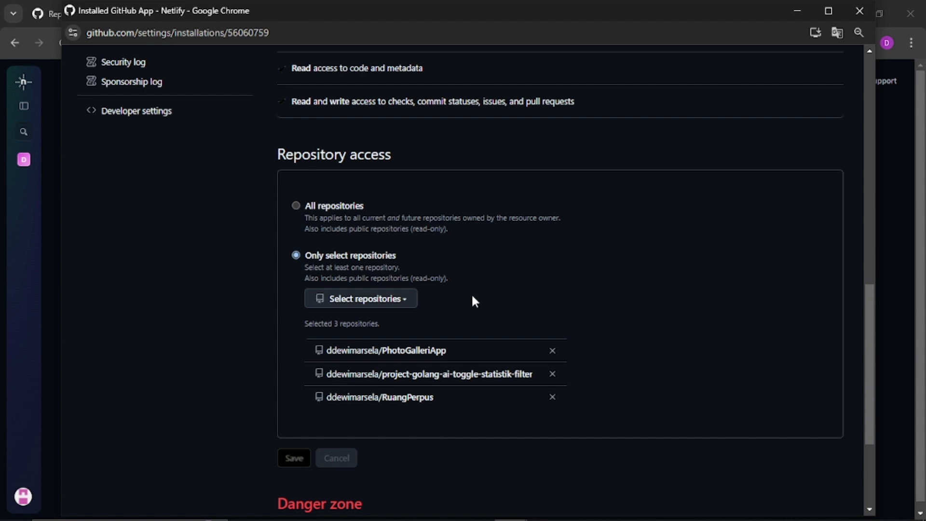
{"action": "scroll", "coordinate": [436, 339], "scroll_direction": "down", "scroll_amount": 3}
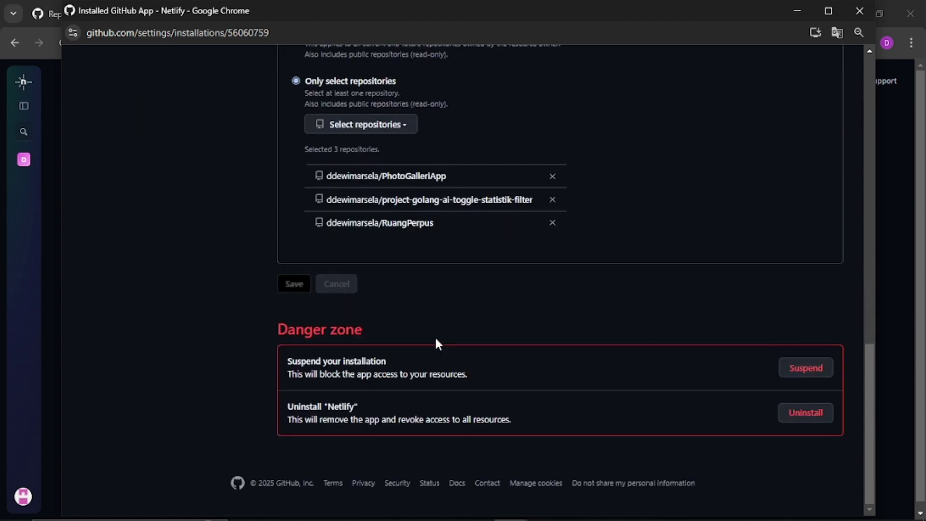
{"action": "scroll", "coordinate": [454, 264], "scroll_direction": "up", "scroll_amount": 3}
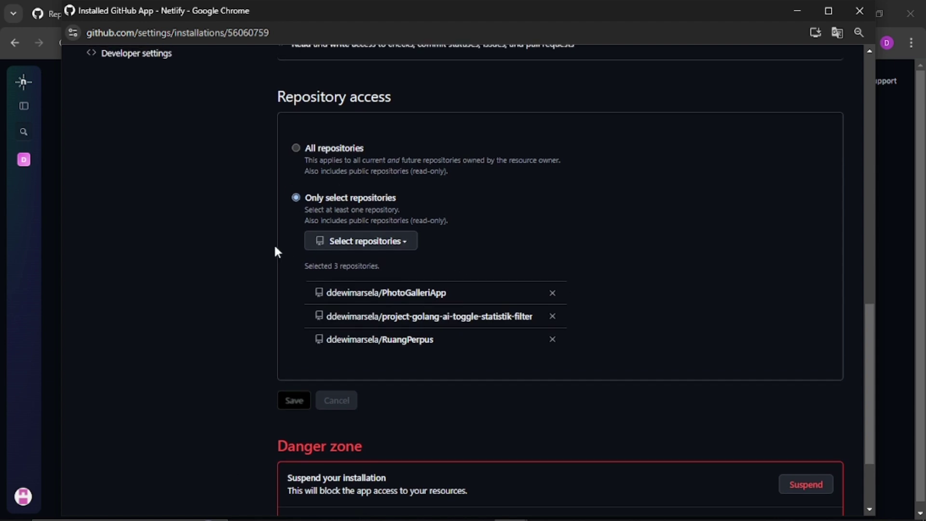
{"action": "left_click", "coordinate": [405, 252]}
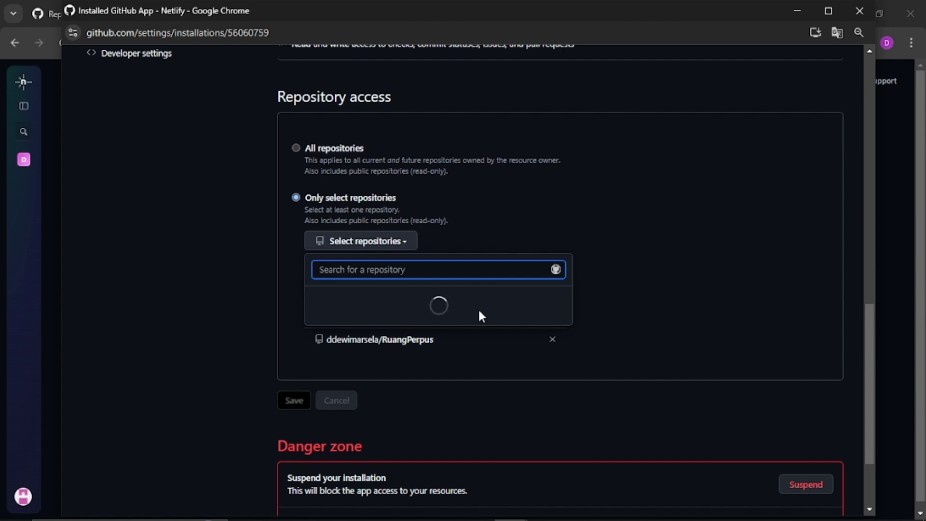
{"action": "scroll", "coordinate": [486, 424], "scroll_direction": "down", "scroll_amount": 1}
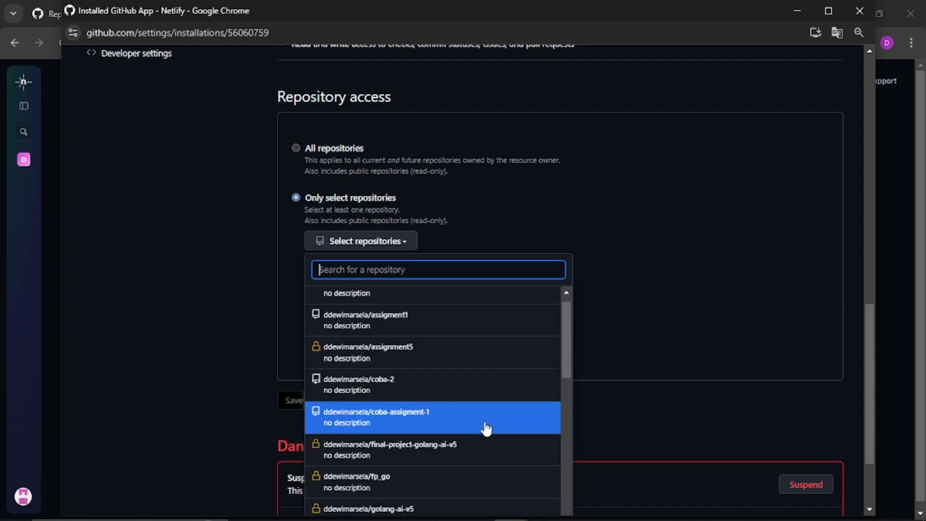
{"action": "scroll", "coordinate": [486, 428], "scroll_direction": "down", "scroll_amount": 5}
{"action": "left_click", "coordinate": [688, 274]}
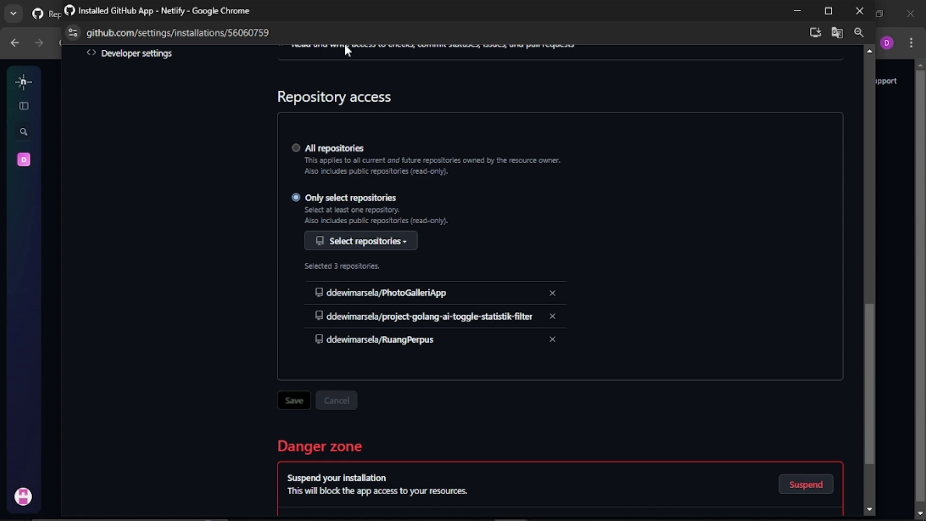
{"action": "left_click", "coordinate": [859, 12]}
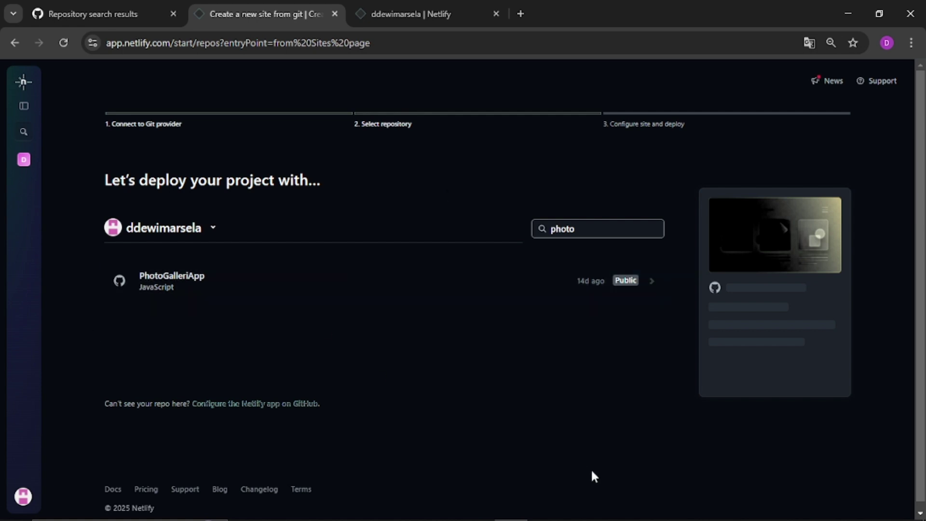
- Choose the PhotoGalleriApp repository for deployment and name the site galerifotoaplikasi, checking the name's availability
{"action": "left_click", "coordinate": [393, 288]}
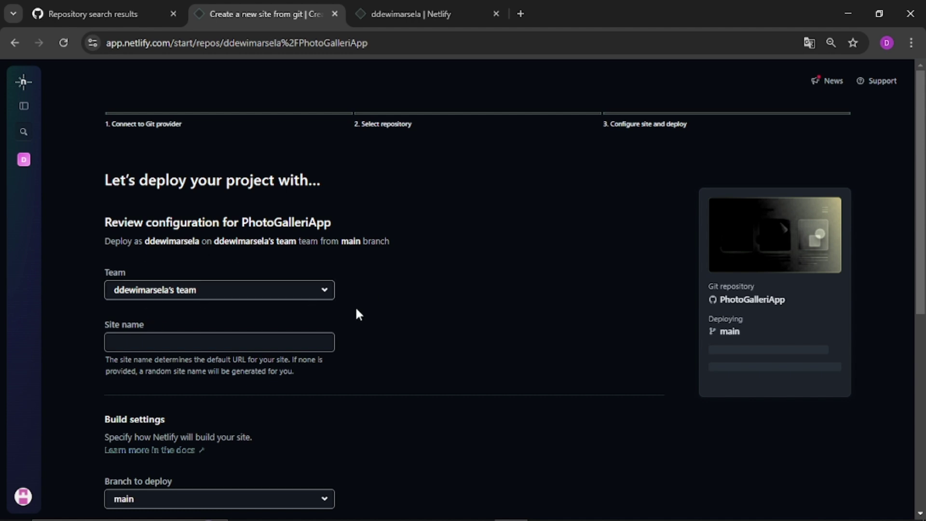
{"action": "left_click", "coordinate": [292, 343]}
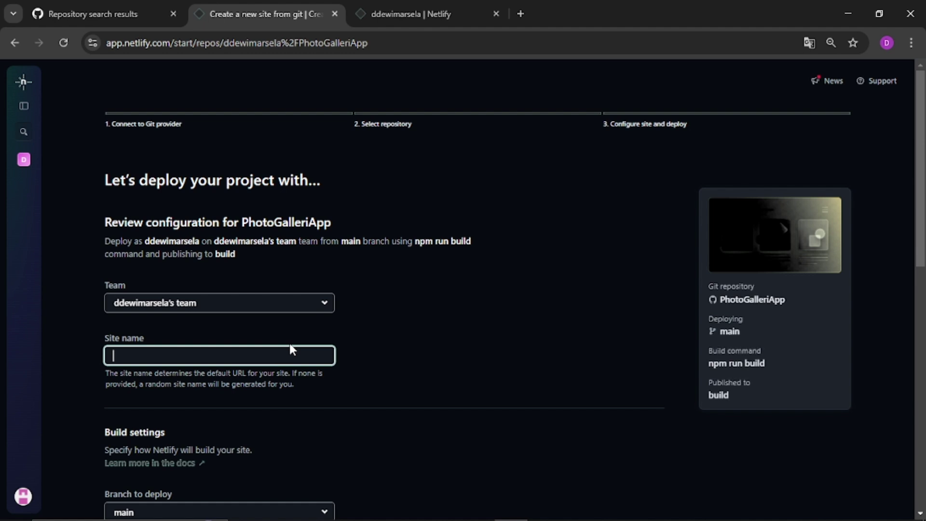
{"action": "type", "text": "galr"}
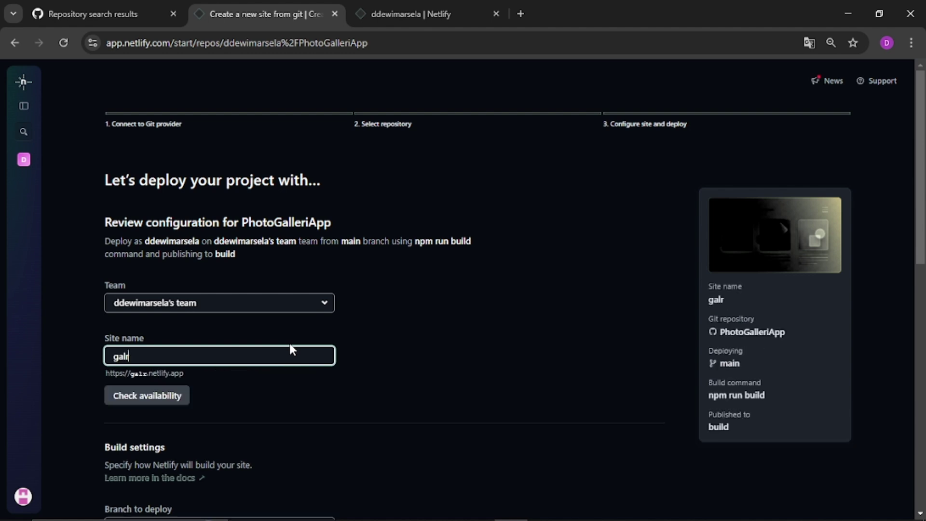
{"action": "key", "text": "BackSpace"}
{"action": "type", "text": "erifoto"}
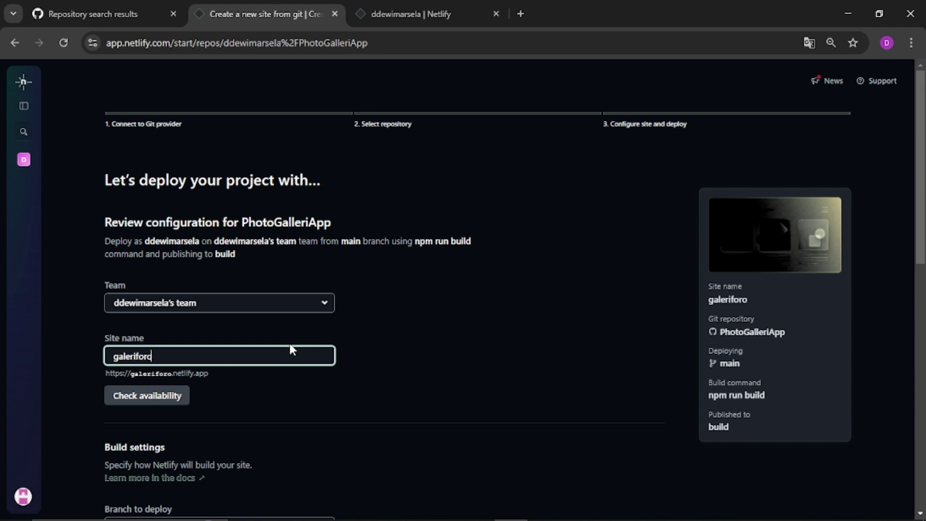
{"action": "key", "text": "BackSpace"}
{"action": "type", "text": "toaplikasi"}
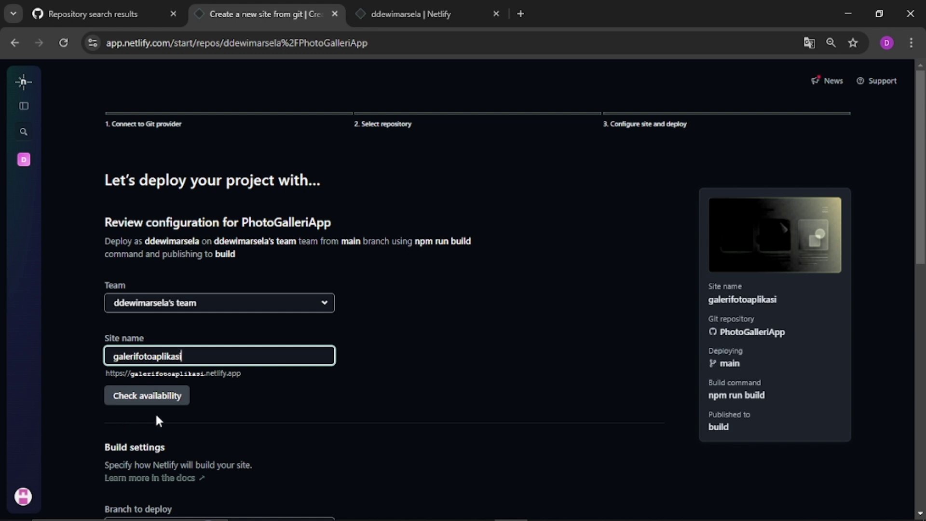
{"action": "left_click", "coordinate": [169, 395]}
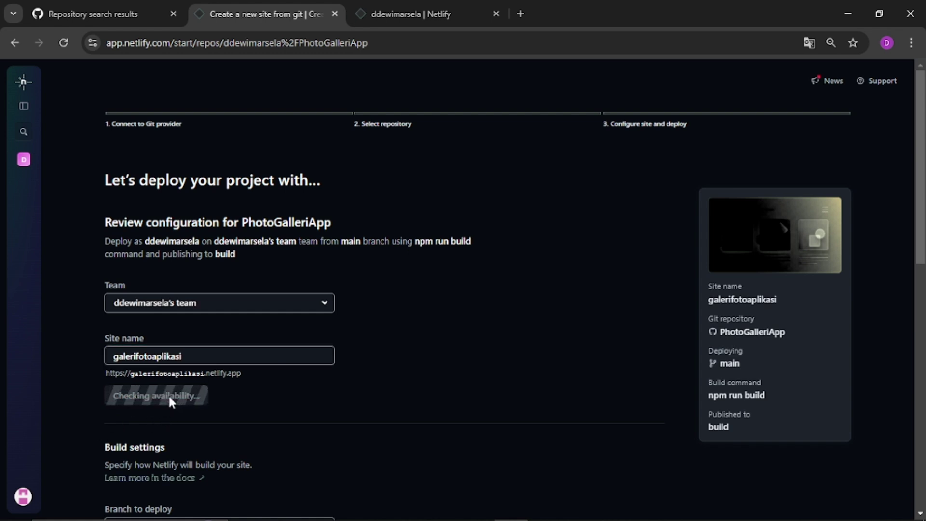
- Review the build settings and deploy galerifotoaplikasi from the main branch, using npm run build and the build publish directory
{"action": "scroll", "coordinate": [396, 356], "scroll_direction": "down", "scroll_amount": 5}
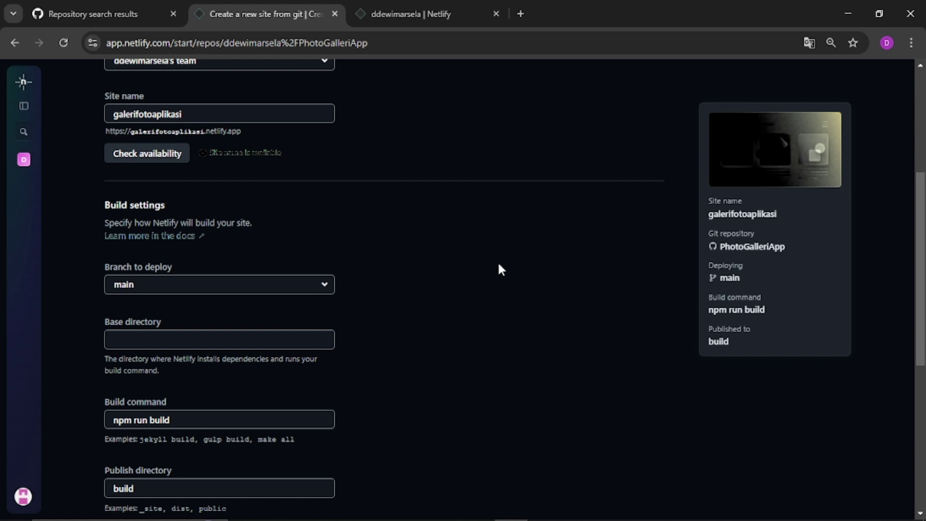
{"action": "scroll", "coordinate": [588, 343], "scroll_direction": "down", "scroll_amount": 1}
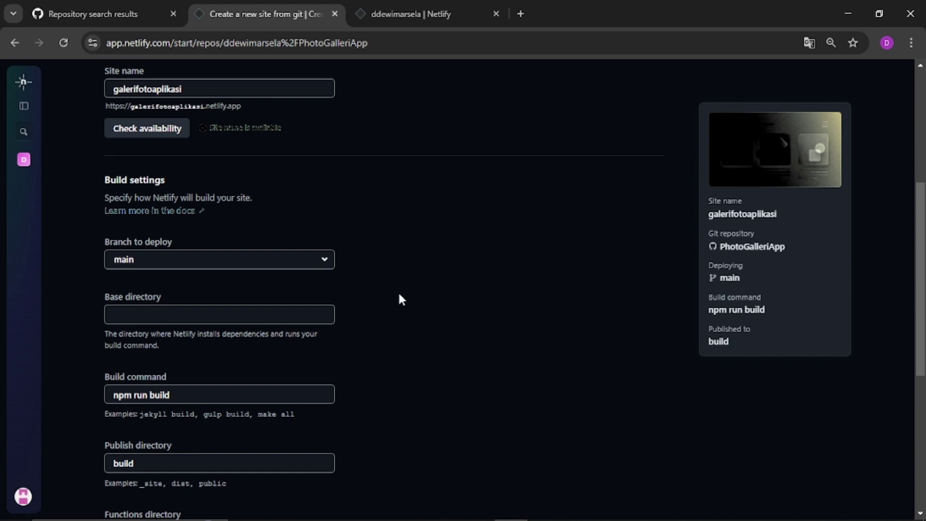
{"action": "scroll", "coordinate": [399, 299], "scroll_direction": "down", "scroll_amount": 3}
{"action": "scroll", "coordinate": [490, 256], "scroll_direction": "down", "scroll_amount": 3}
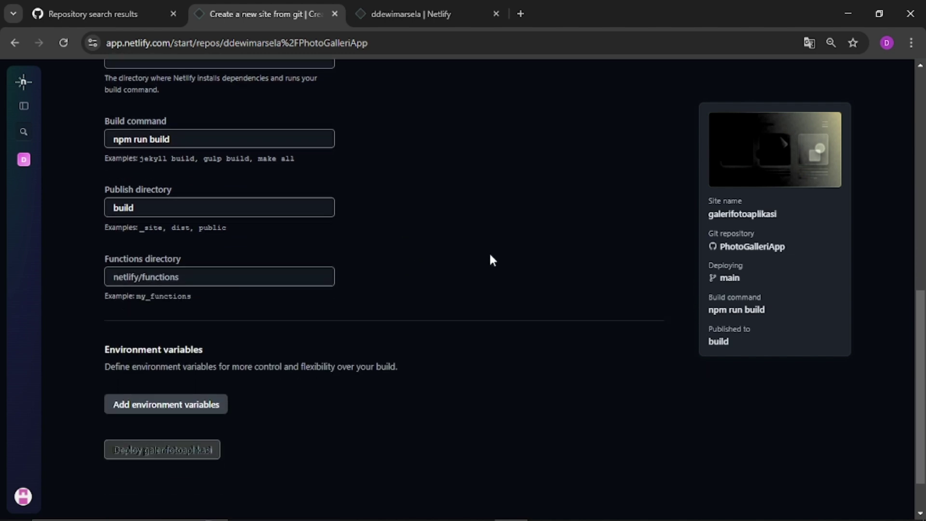
{"action": "scroll", "coordinate": [490, 257], "scroll_direction": "up", "scroll_amount": 2}
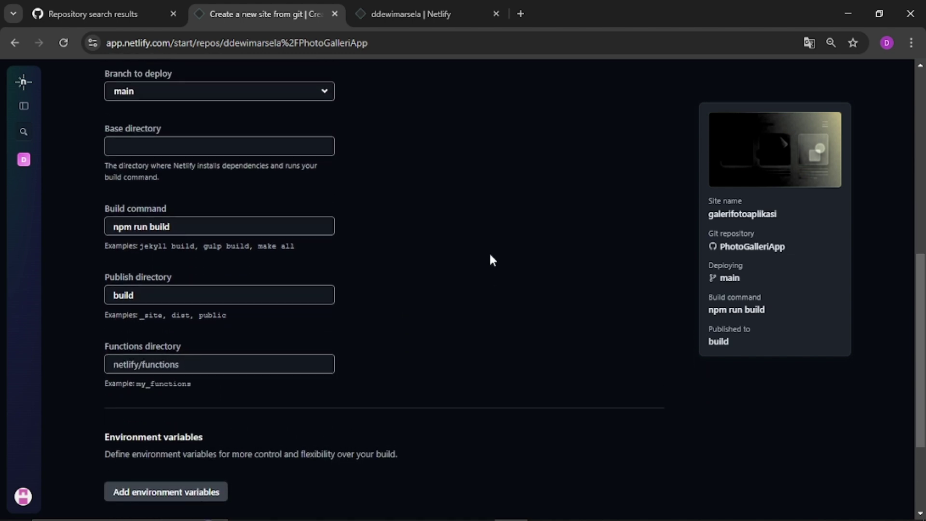
{"action": "scroll", "coordinate": [490, 256], "scroll_direction": "down", "scroll_amount": 3}
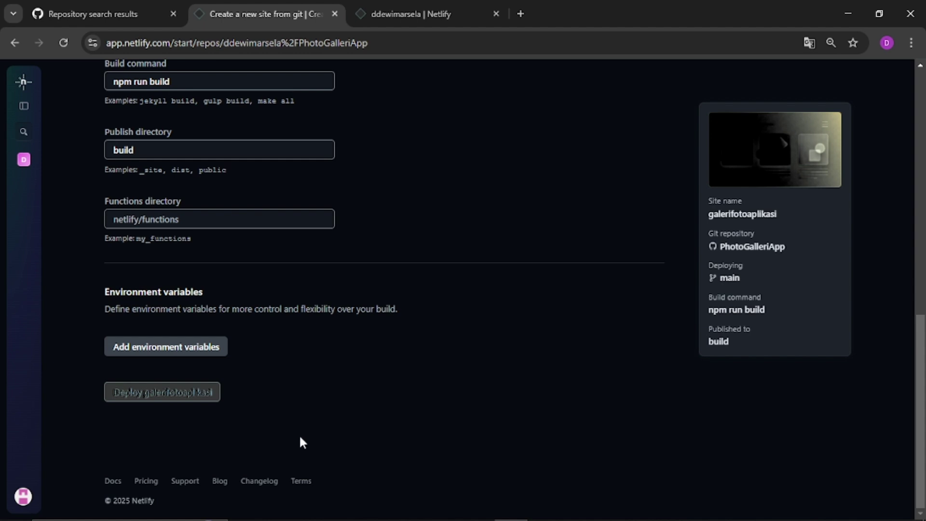
{"action": "left_click", "coordinate": [191, 392]}
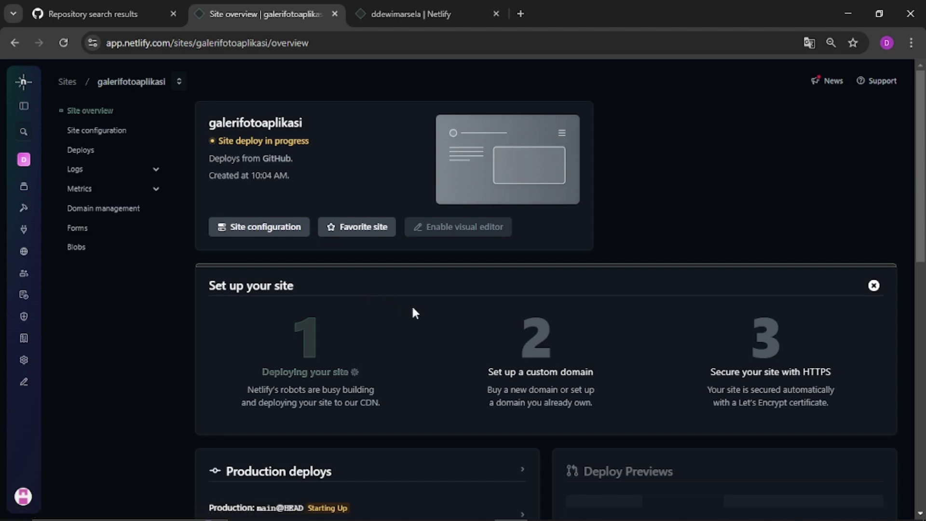
- Open the production deploy of main@HEAD and examine its deploy log and deploy summary until the build has finished
{"action": "scroll", "coordinate": [414, 312], "scroll_direction": "down", "scroll_amount": 2}
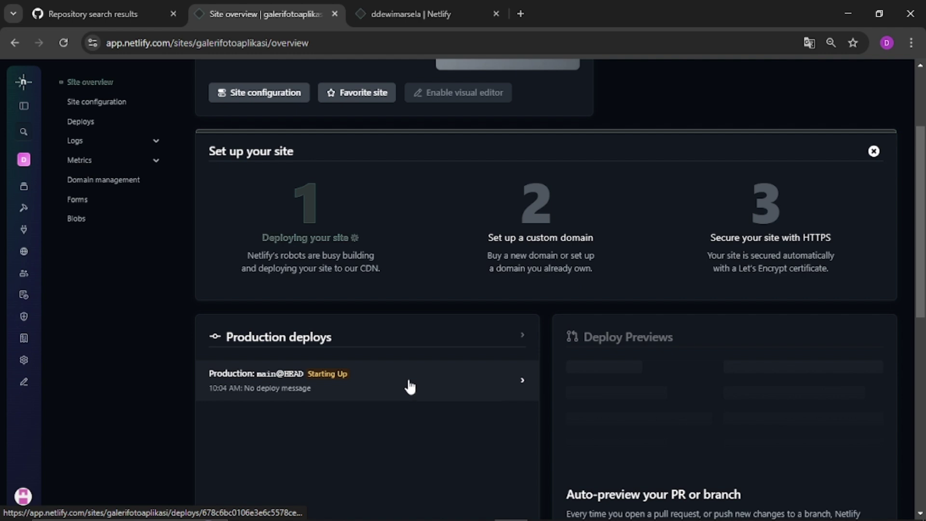
{"action": "left_click", "coordinate": [409, 386]}
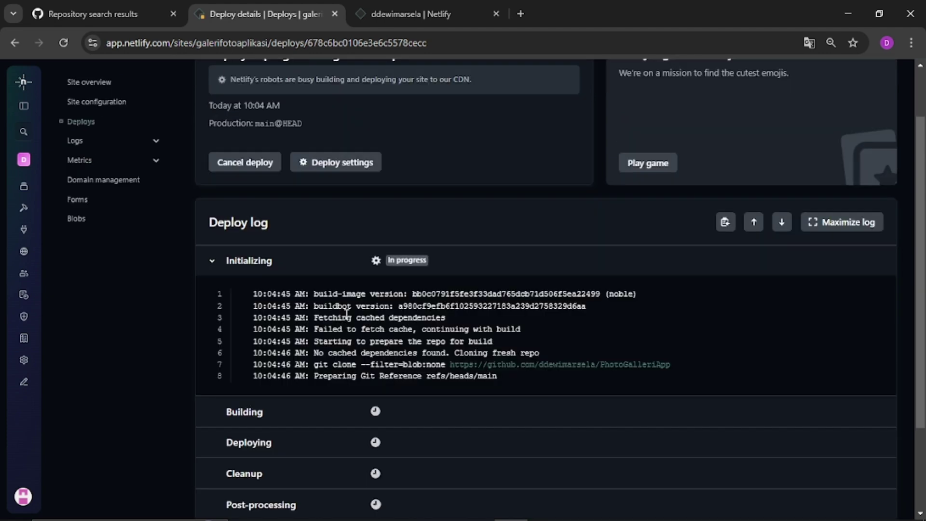
{"action": "scroll", "coordinate": [436, 352], "scroll_direction": "down", "scroll_amount": 2}
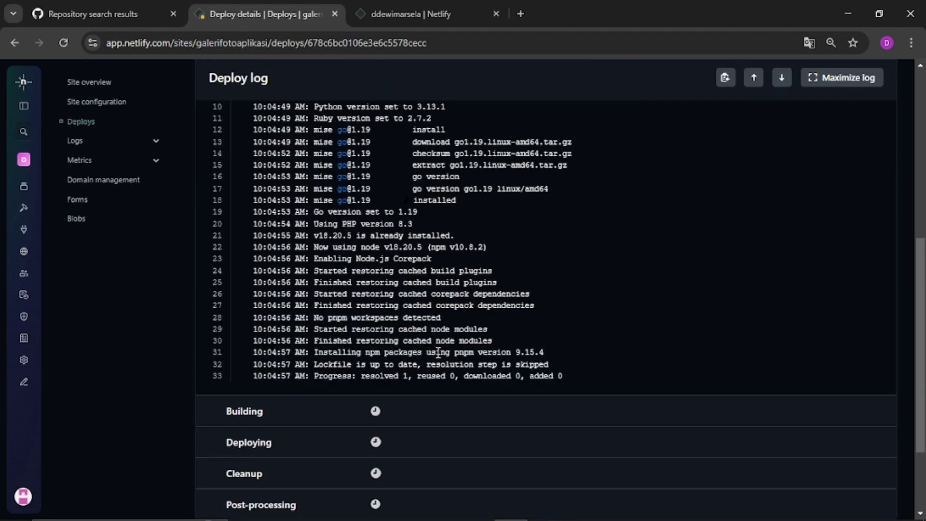
{"action": "scroll", "coordinate": [438, 352], "scroll_direction": "down", "scroll_amount": 2}
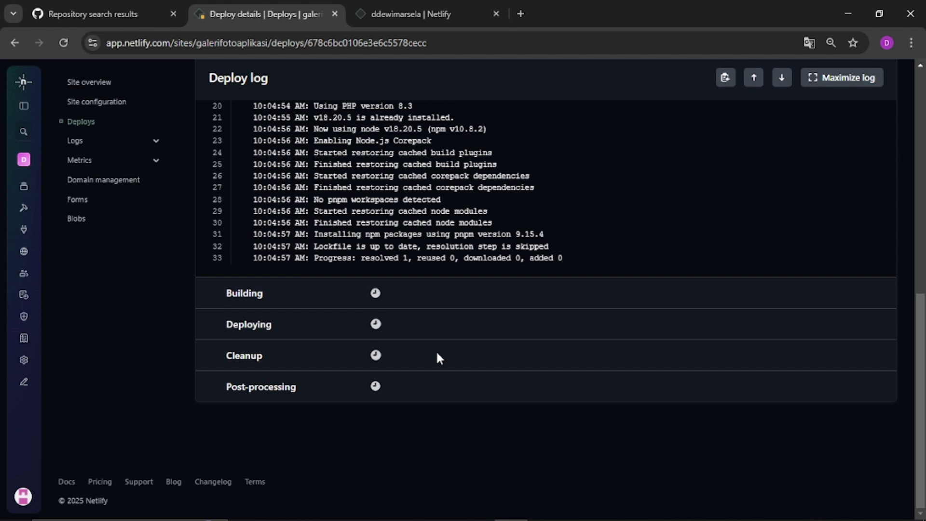
{"action": "scroll", "coordinate": [435, 349], "scroll_direction": "up", "scroll_amount": 5}
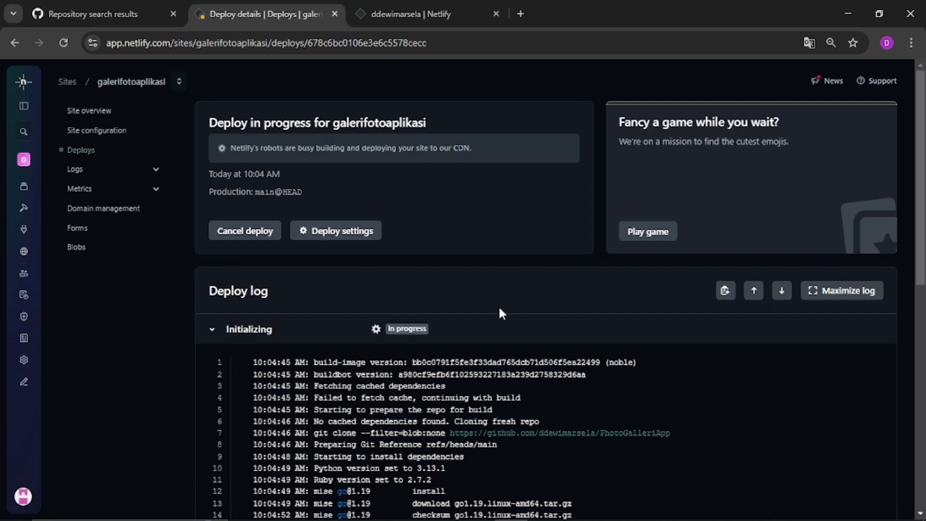
{"action": "scroll", "coordinate": [502, 313], "scroll_direction": "down", "scroll_amount": 3}
{"action": "scroll", "coordinate": [499, 313], "scroll_direction": "down", "scroll_amount": 4}
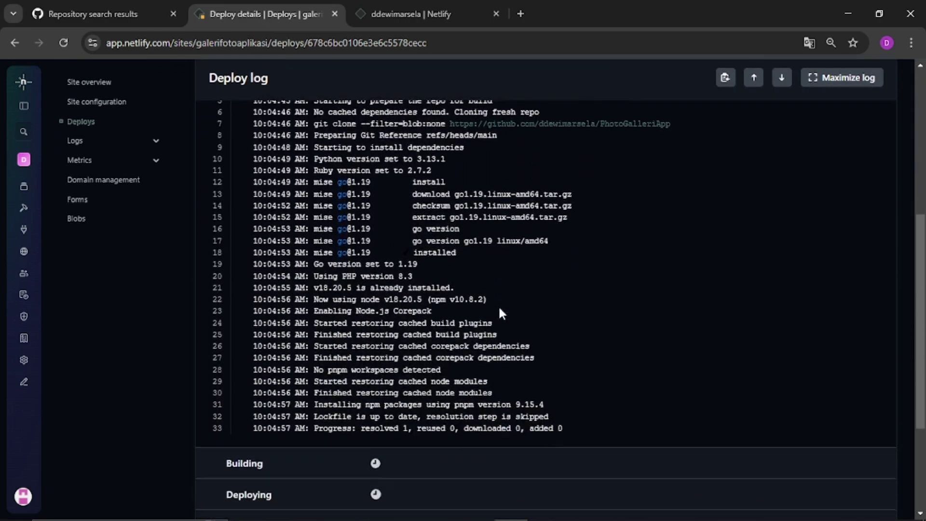
{"action": "scroll", "coordinate": [501, 313], "scroll_direction": "down", "scroll_amount": 3}
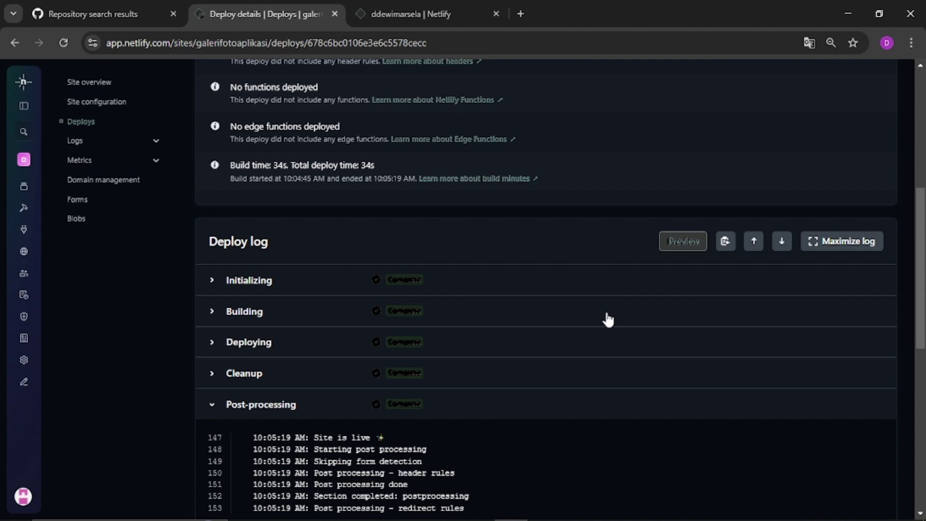
{"action": "scroll", "coordinate": [529, 311], "scroll_direction": "up", "scroll_amount": 3}
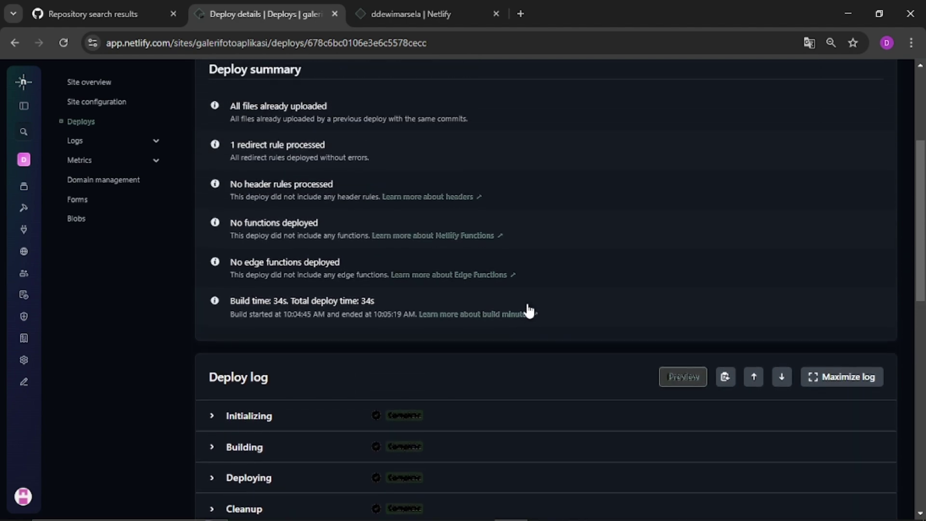
{"action": "scroll", "coordinate": [529, 310], "scroll_direction": "up", "scroll_amount": 4}
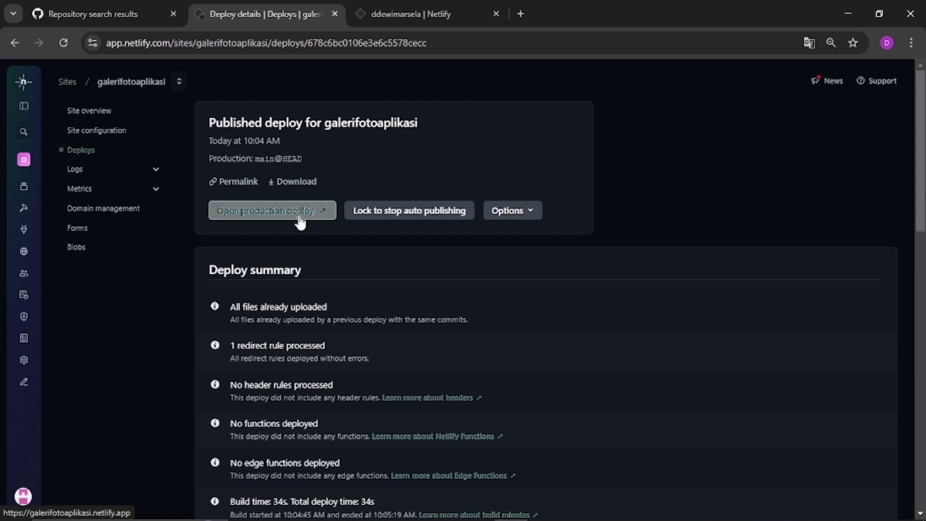
- Open the published galerifotoaplikasi.netlify.app site from its site overview
{"action": "left_click", "coordinate": [102, 116]}
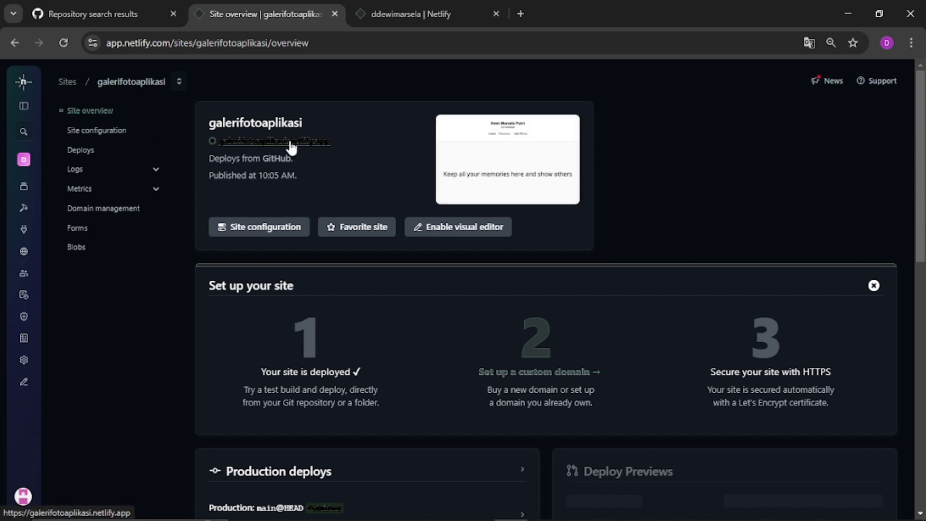
{"action": "left_click", "coordinate": [305, 142]}
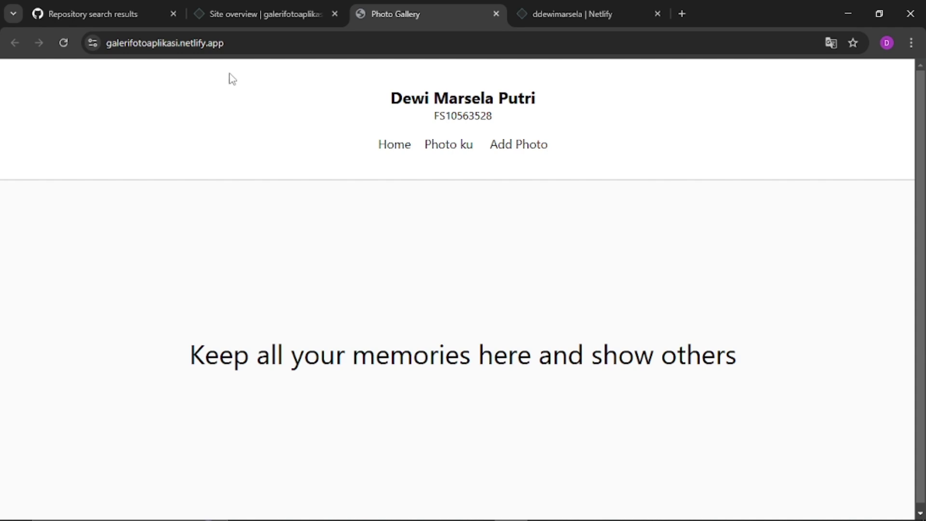
- Switch back to Netlify and open the general site configuration of galerifotoaplikasi
{"action": "left_click", "coordinate": [306, 10]}
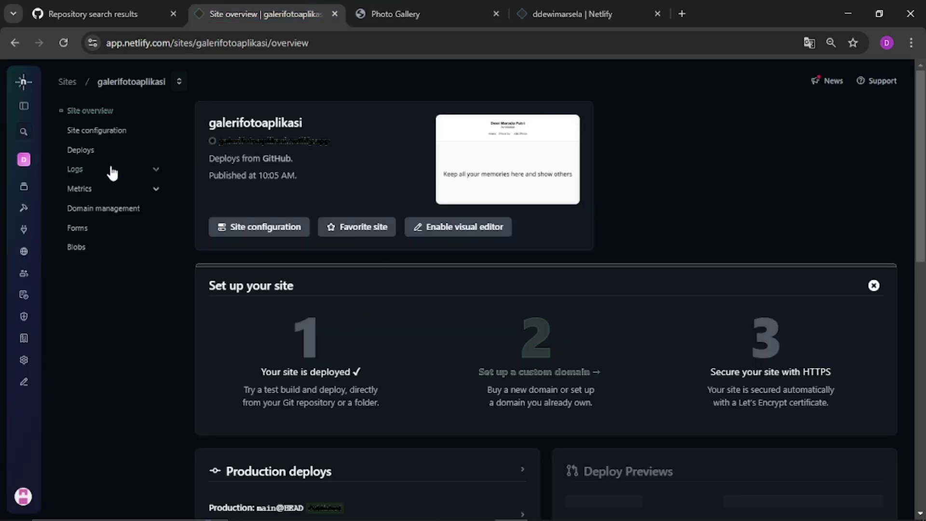
{"action": "left_click", "coordinate": [94, 133]}
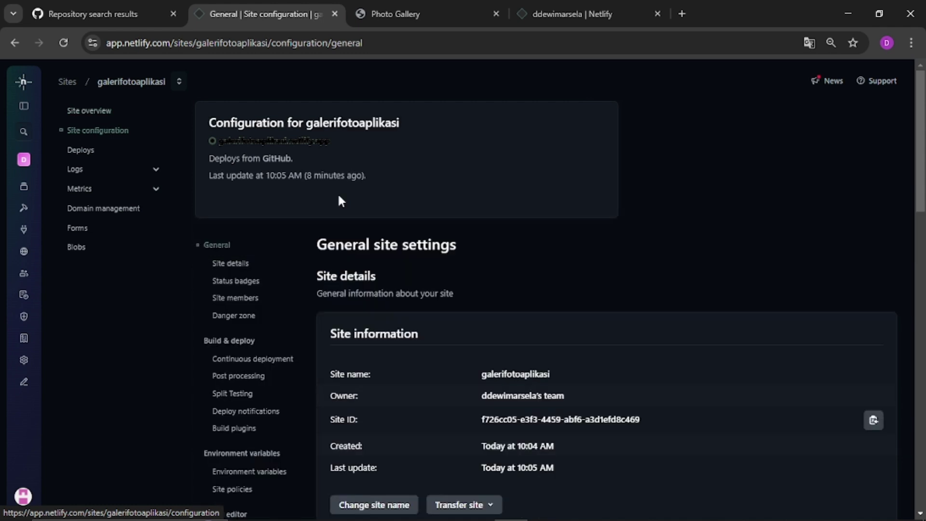